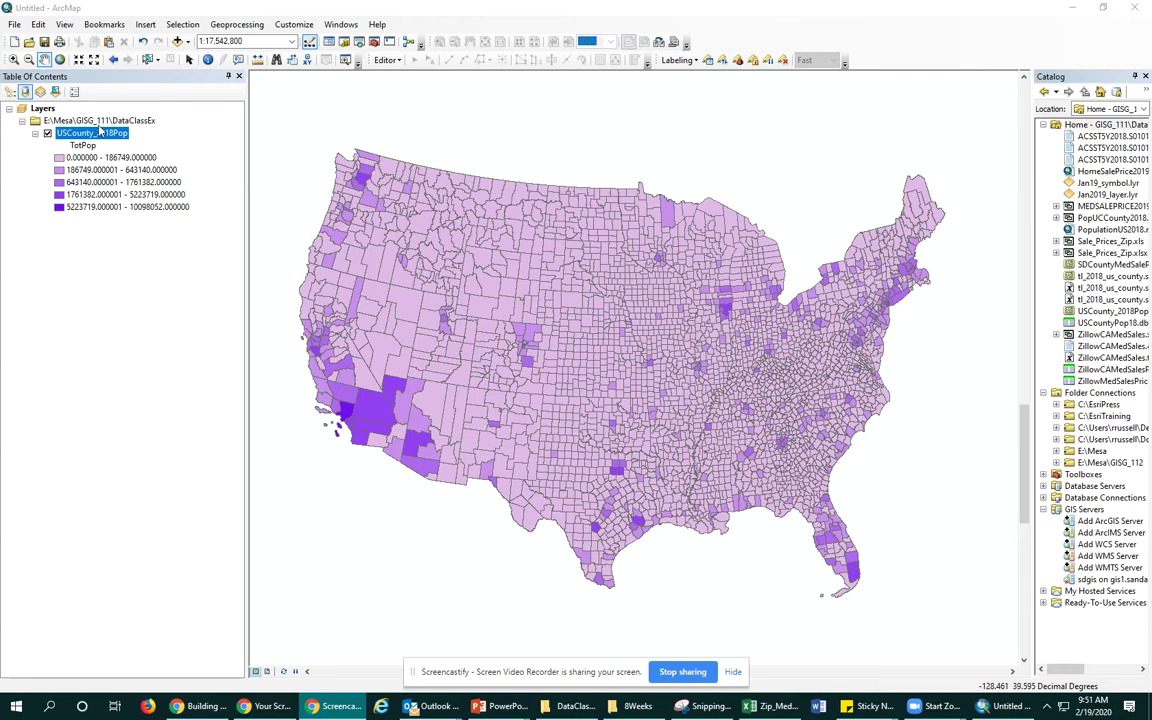
Switch to Layout View to show the USCounty_2018Pop map on the page
{"action": "left_click", "coordinate": [266, 671]}
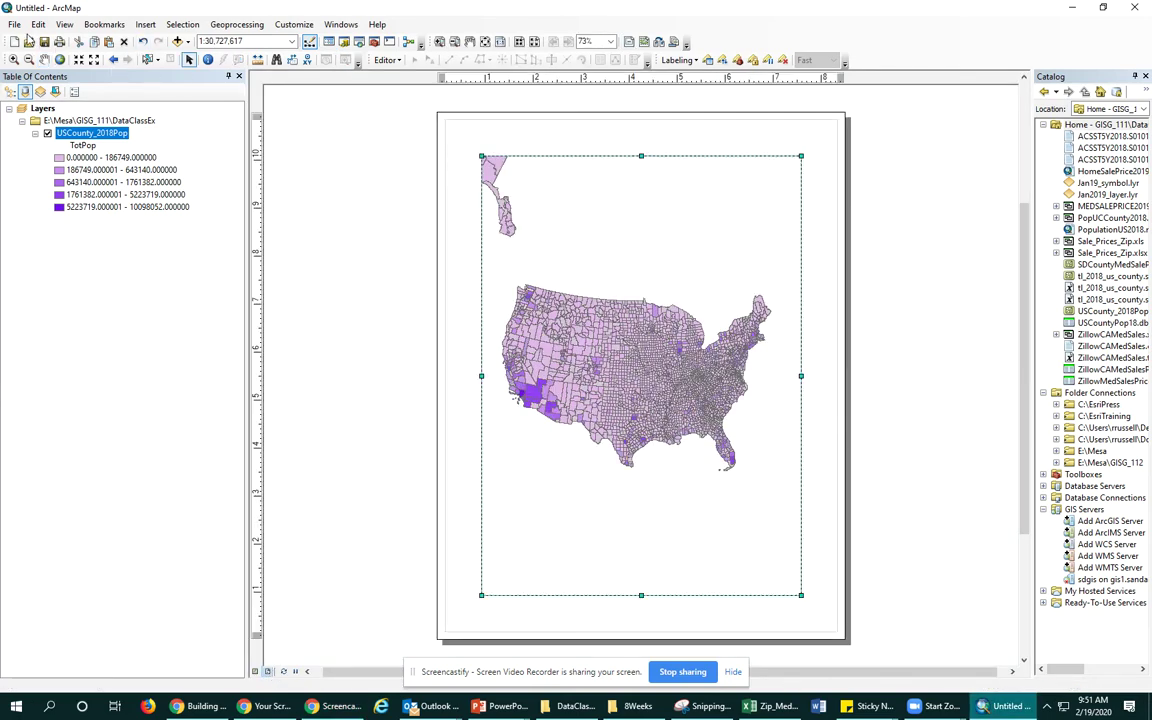
Insert a default legend via the Legend Wizard and place it below the map at bottom-left
{"action": "left_click", "coordinate": [145, 24]}
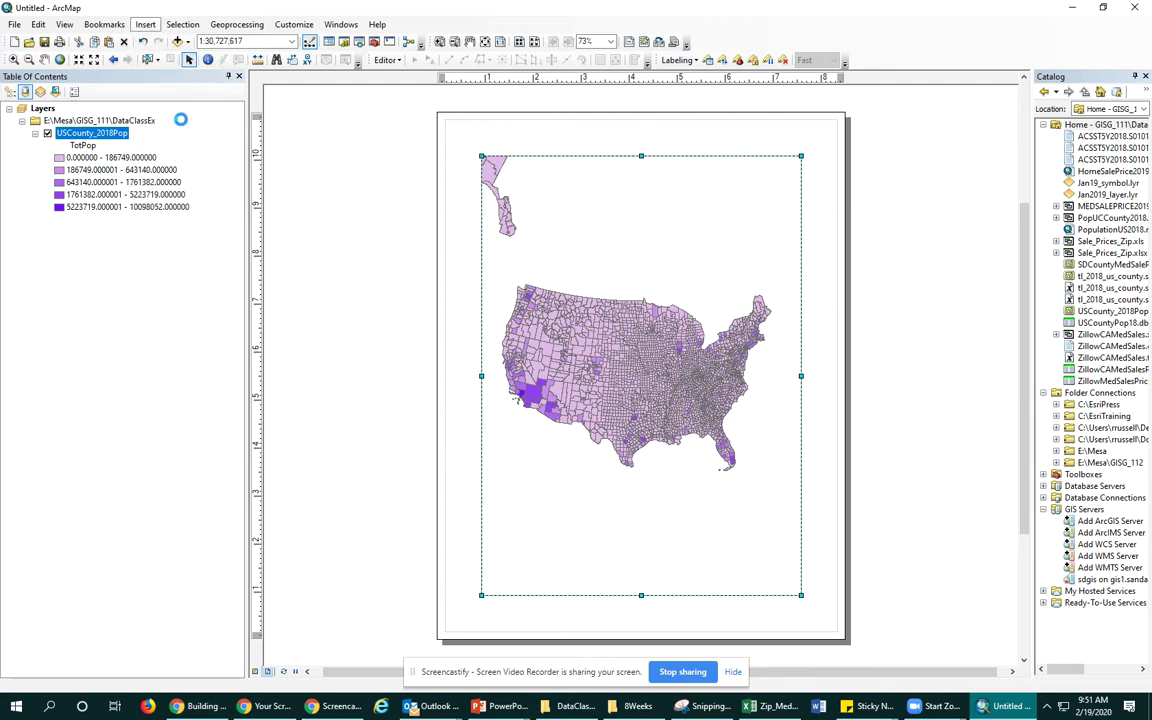
{"action": "left_click", "coordinate": [176, 121]}
{"action": "left_click", "coordinate": [678, 478]}
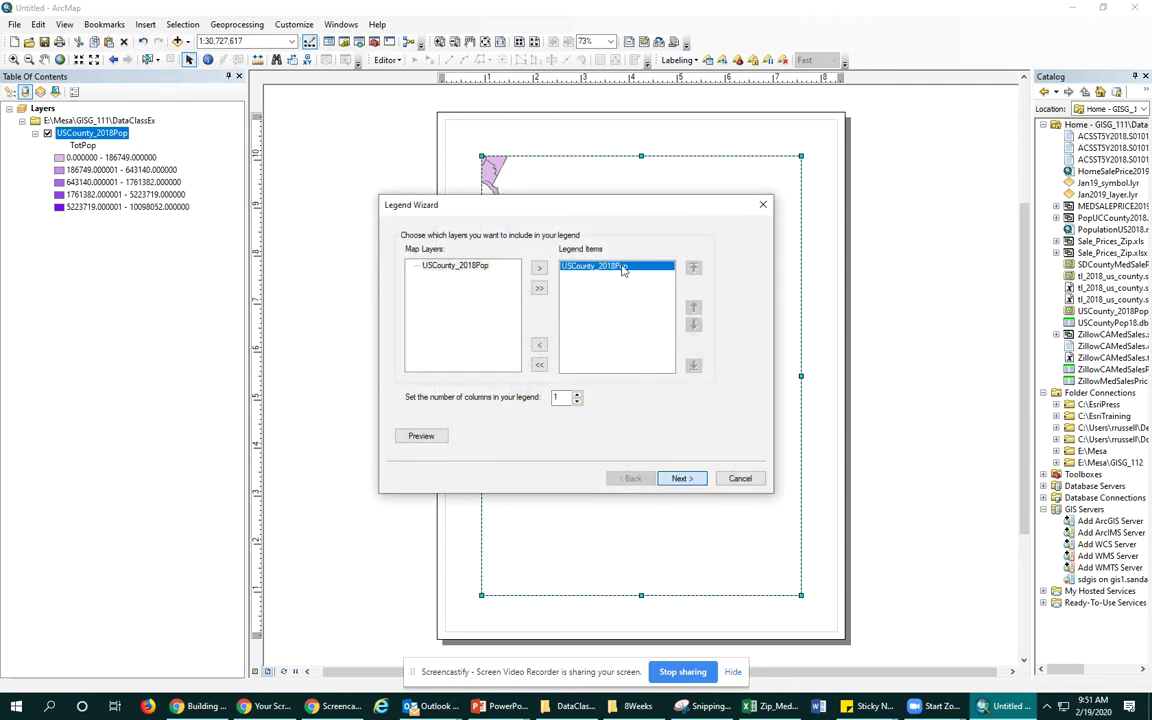
{"action": "left_click", "coordinate": [688, 476]}
{"action": "left_click", "coordinate": [684, 479]}
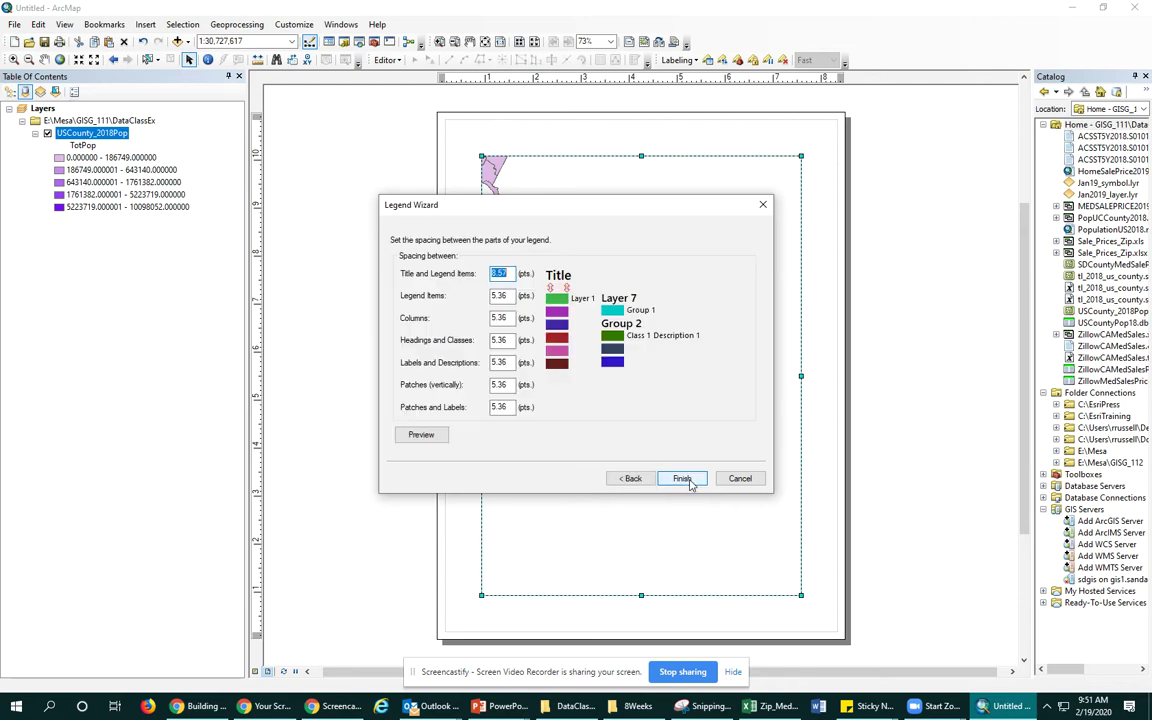
{"action": "left_click", "coordinate": [684, 479]}
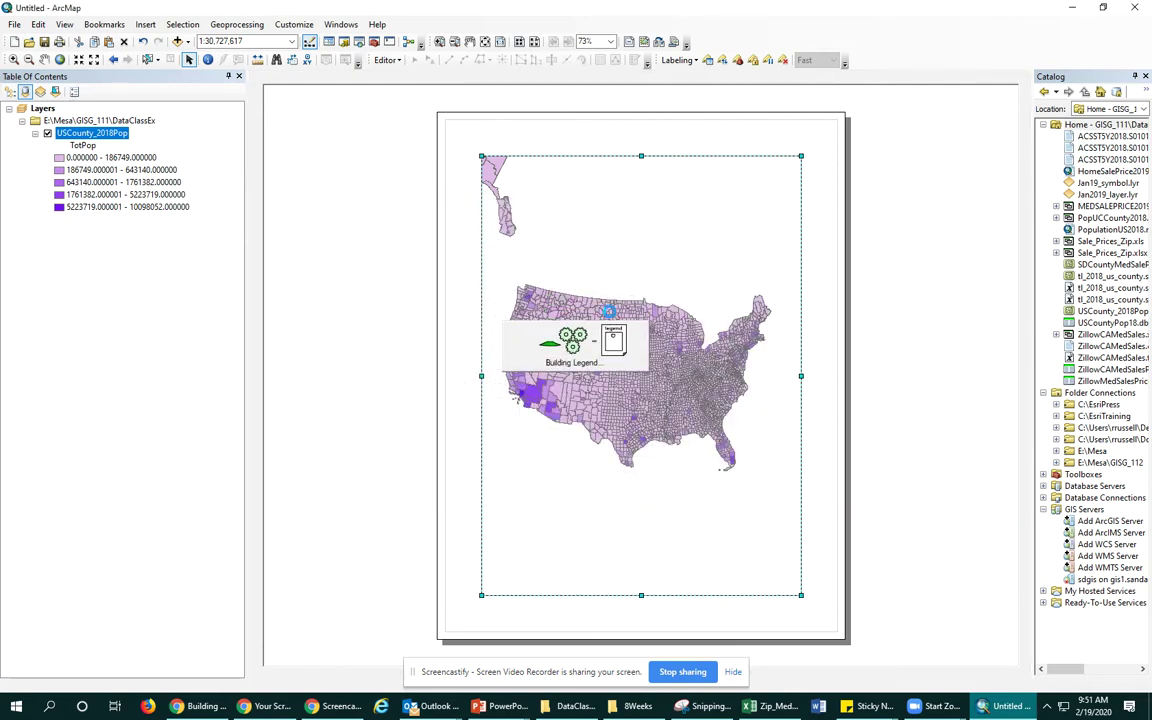
{"action": "left_click_drag", "start_coordinate": [571, 396], "coordinate": [563, 526]}
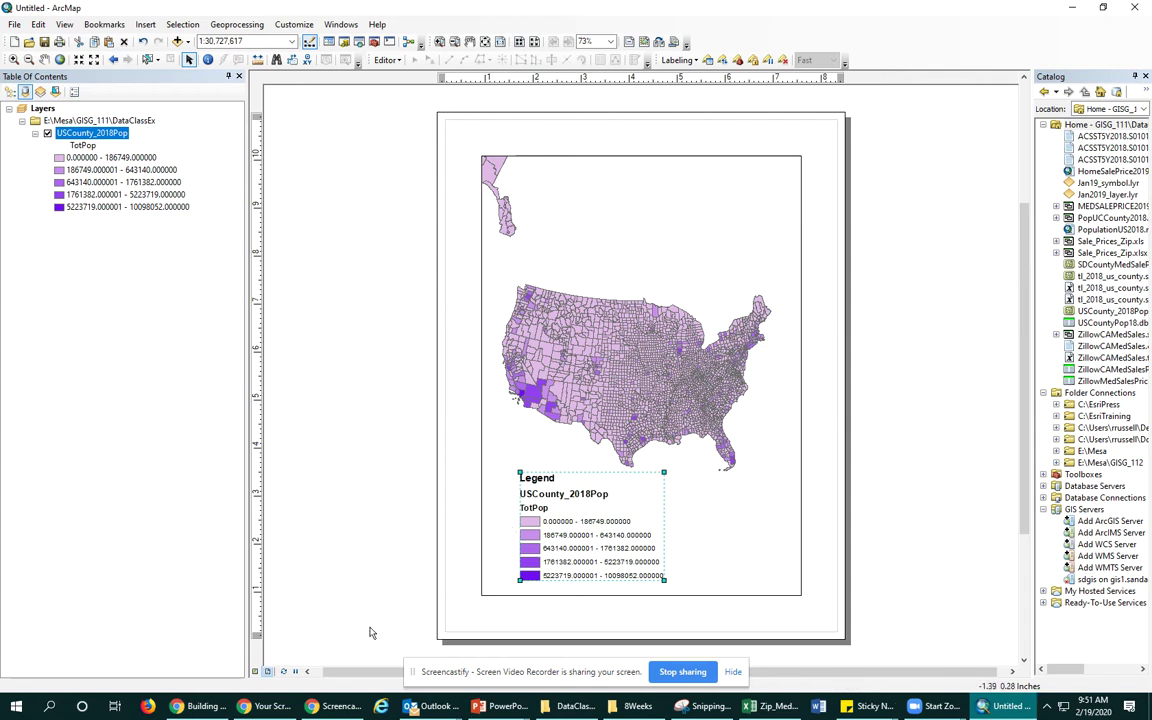
Return to Data View and open USCounty_2018Pop layer properties showing TotPop Natural Breaks symbology
{"action": "left_click", "coordinate": [256, 673]}
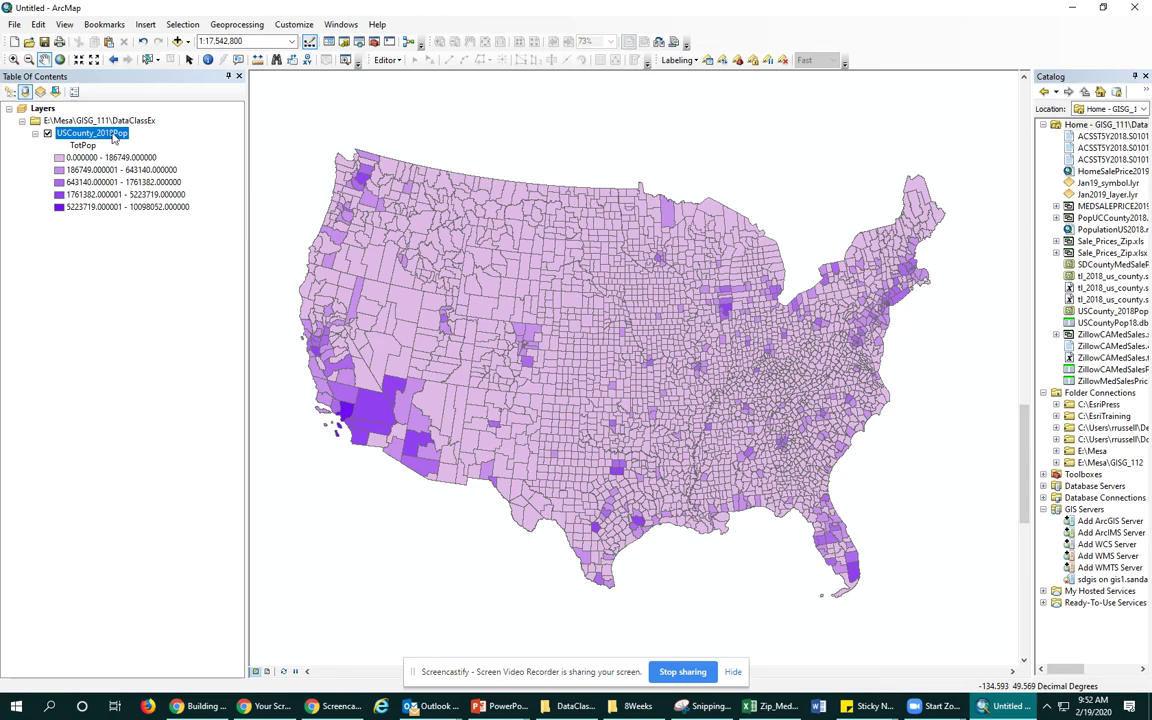
{"action": "left_click", "coordinate": [113, 134]}
{"action": "double_click", "coordinate": [113, 133]}
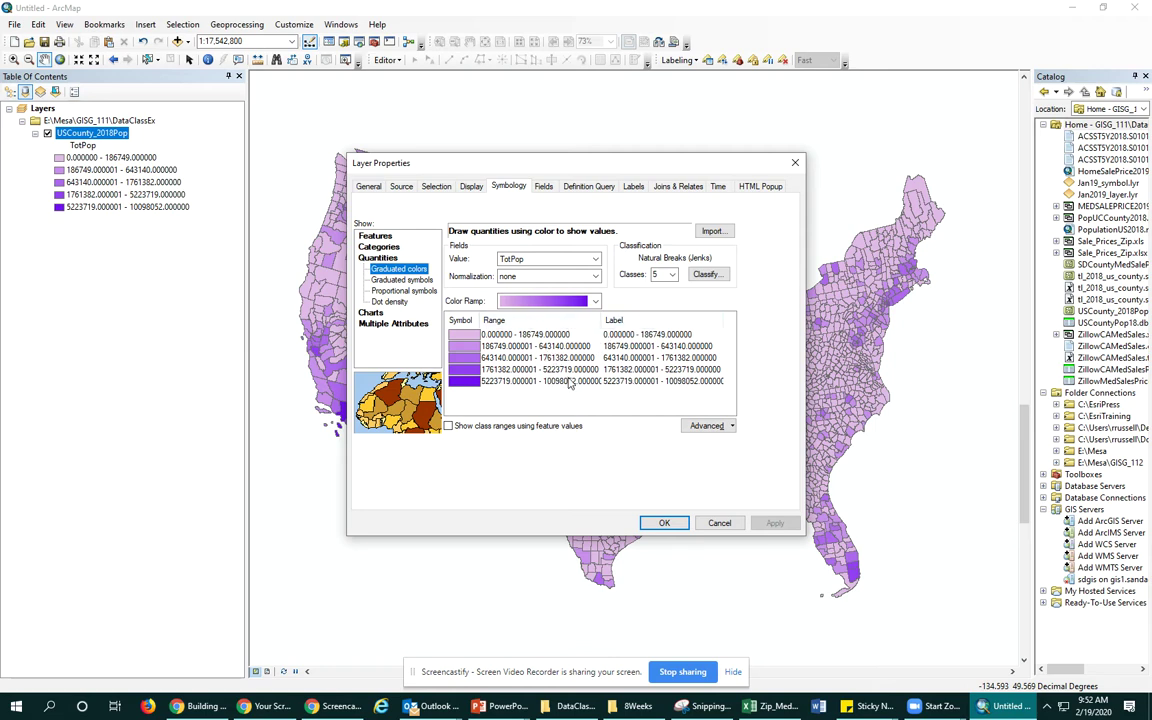
Toggle Reverse Sorting twice to keep classes ascending, then open Format Labels for the class labels
{"action": "right_click", "coordinate": [651, 326]}
{"action": "right_click", "coordinate": [620, 325]}
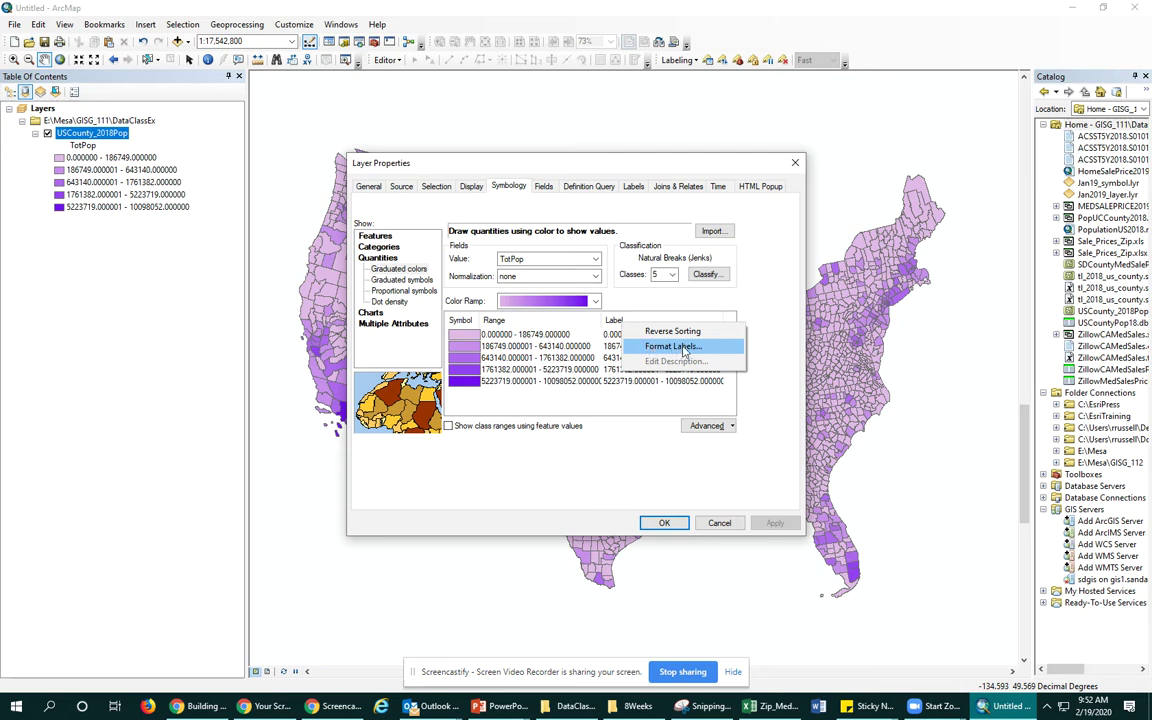
{"action": "left_click", "coordinate": [674, 331]}
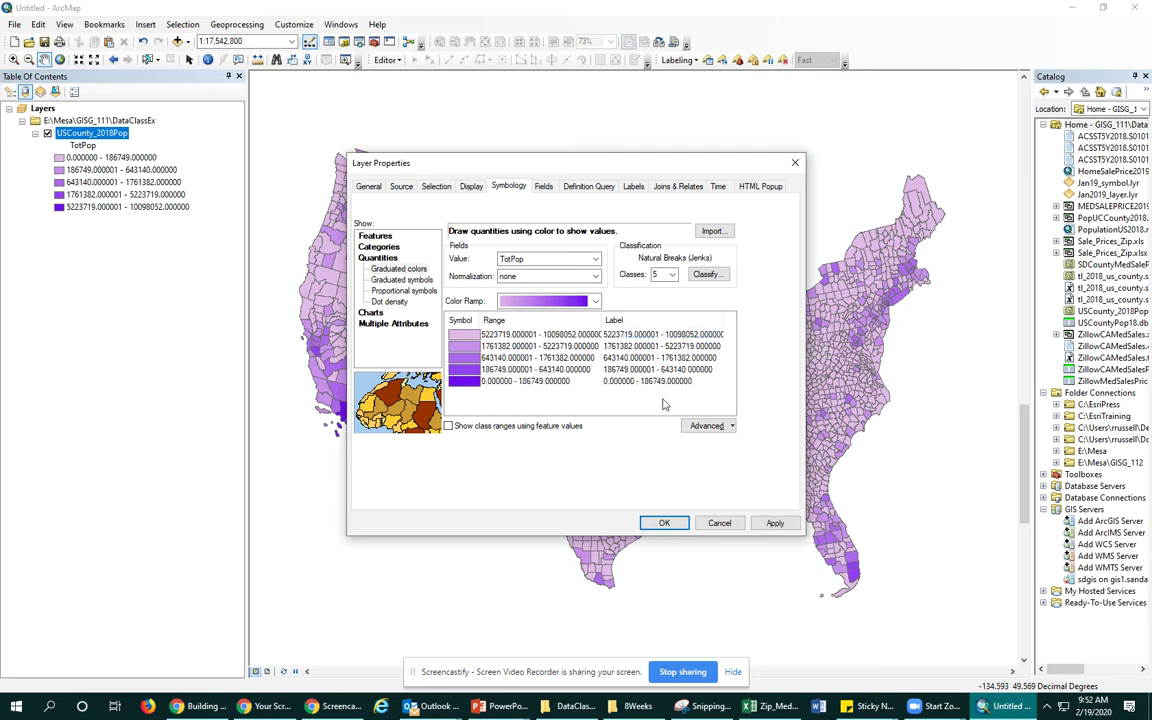
{"action": "right_click", "coordinate": [641, 320]}
{"action": "left_click", "coordinate": [672, 331]}
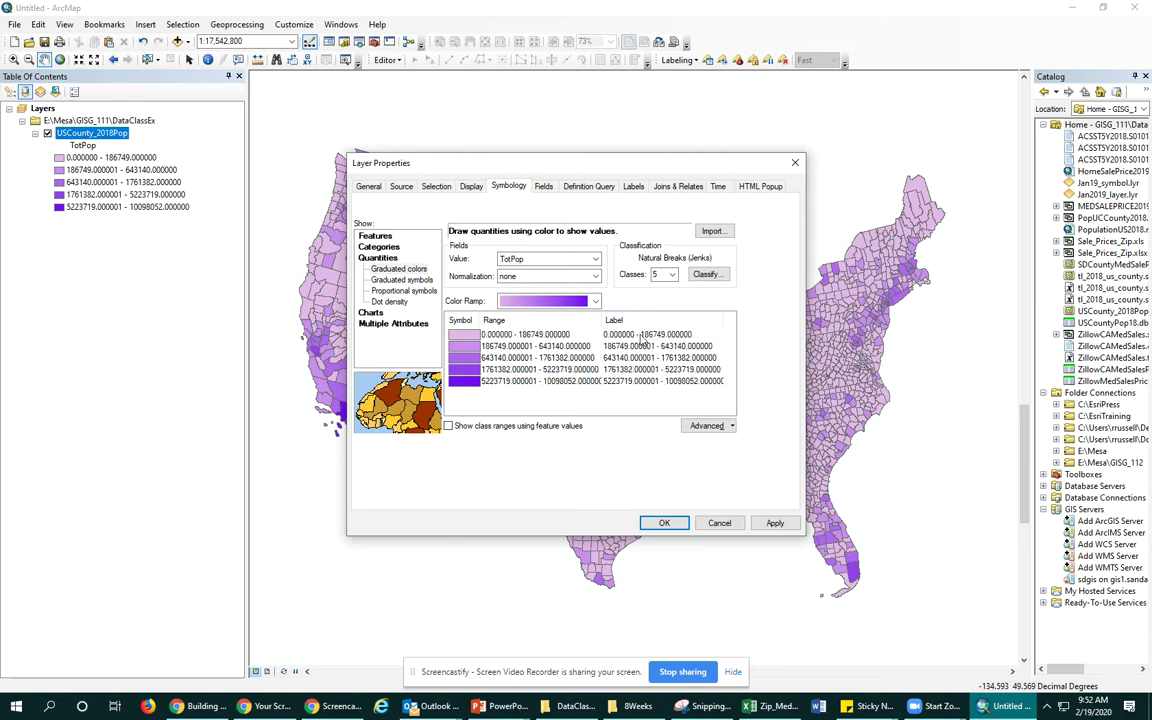
{"action": "right_click", "coordinate": [629, 323]}
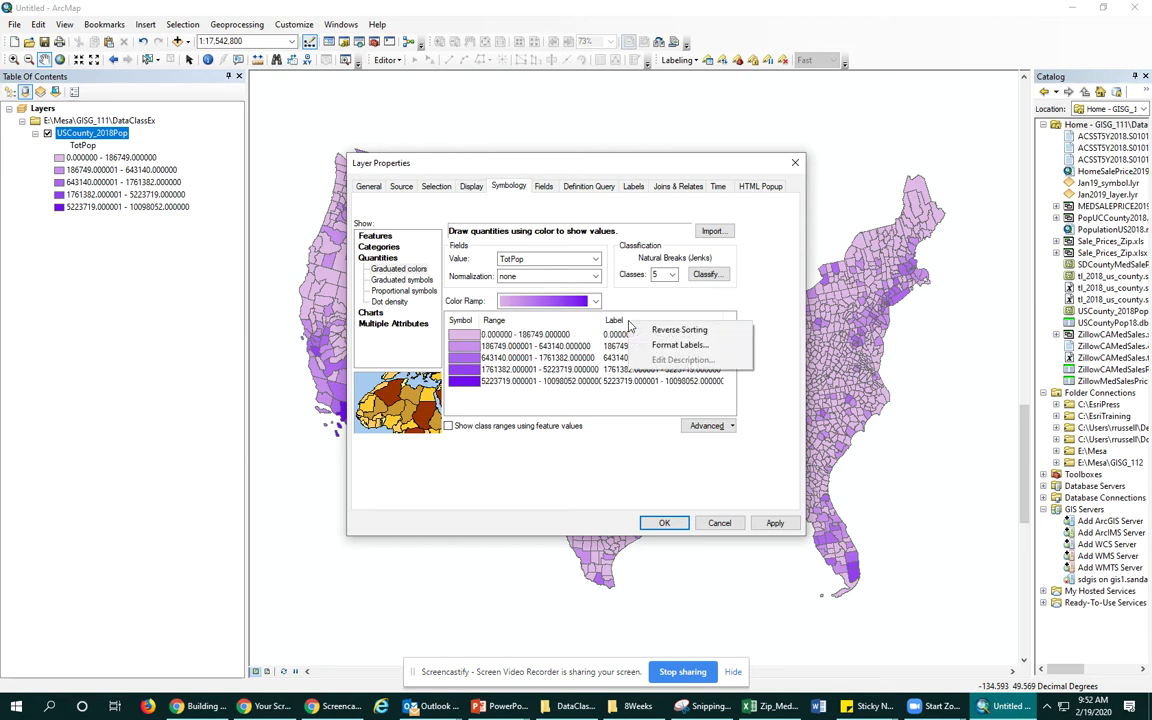
{"action": "left_click", "coordinate": [678, 346]}
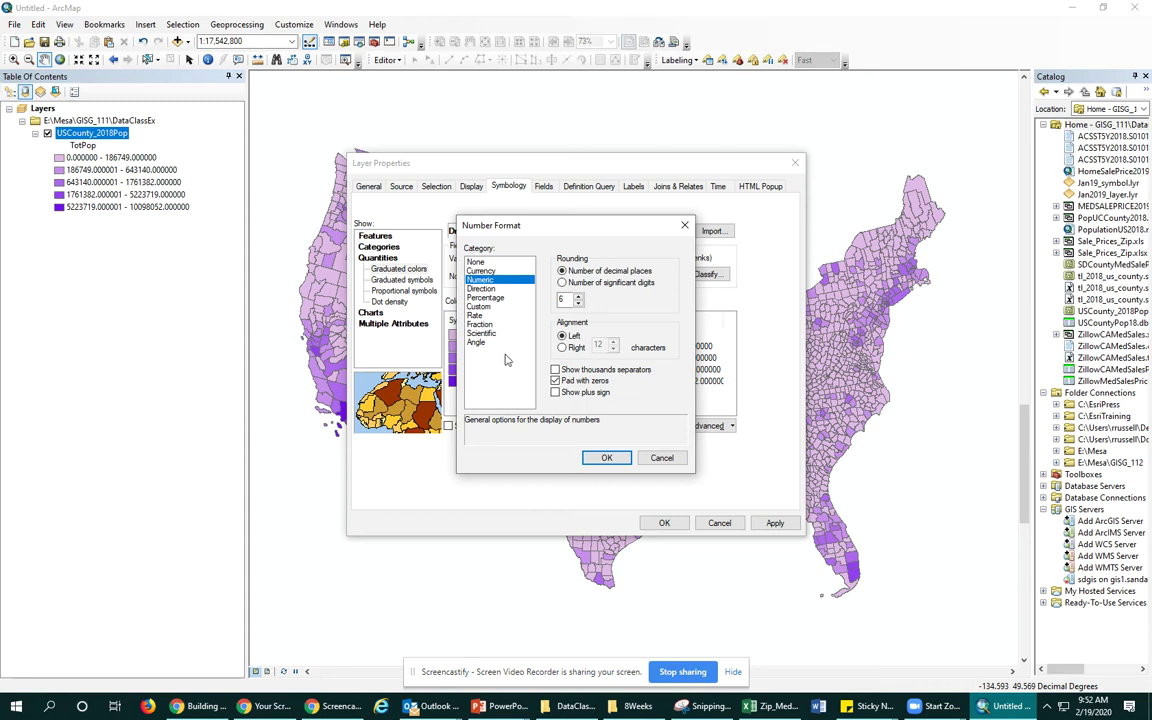
Keep the Numeric format and set the TotPop class labels to 0 decimal places
{"action": "left_click", "coordinate": [482, 271]}
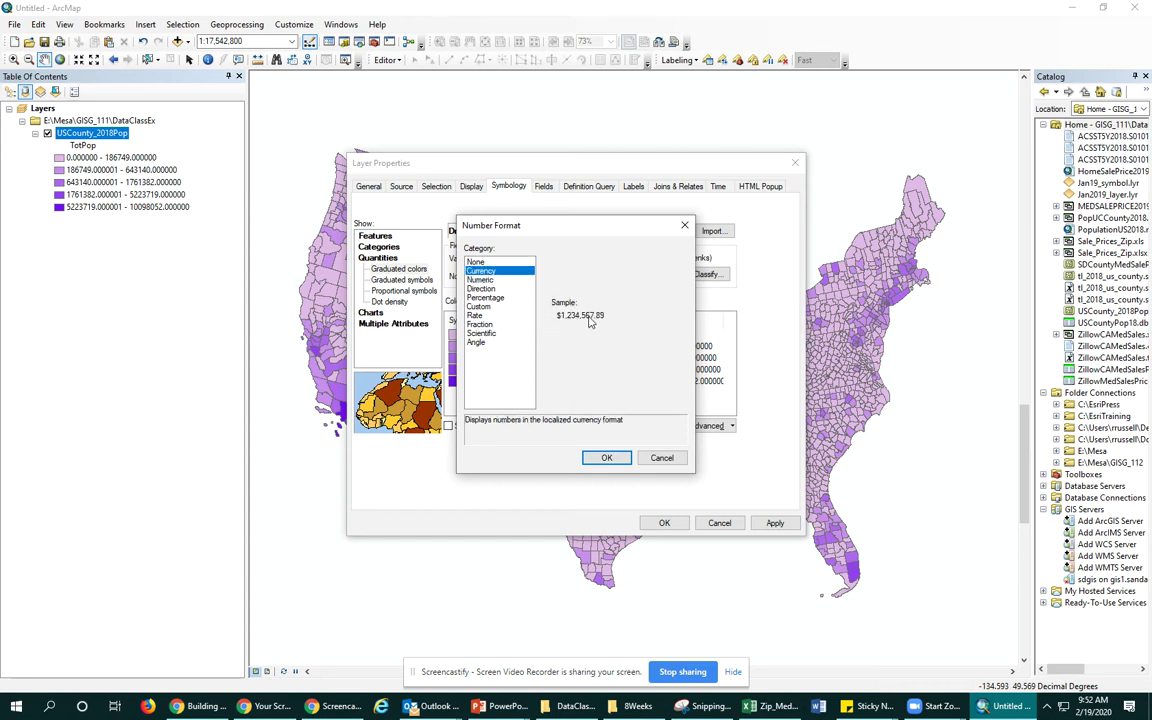
{"action": "left_click", "coordinate": [481, 280]}
{"action": "left_click", "coordinate": [481, 271]}
{"action": "left_click", "coordinate": [491, 283]}
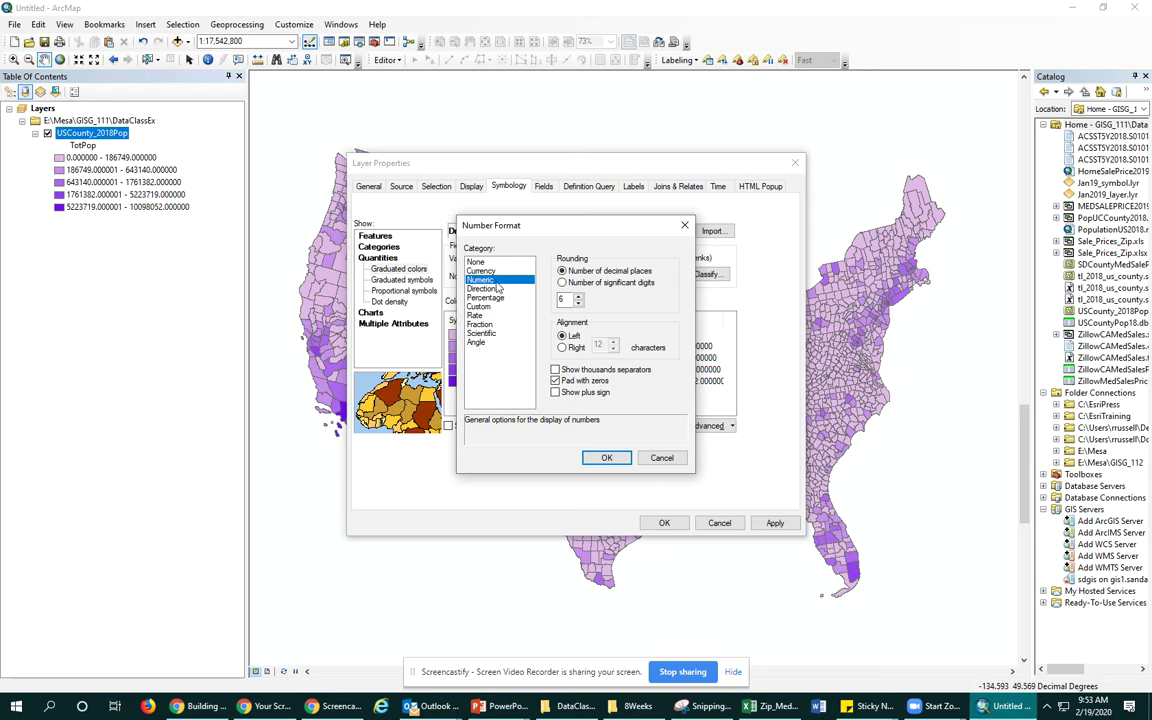
{"action": "left_click_drag", "start_coordinate": [492, 225], "coordinate": [780, 208]}
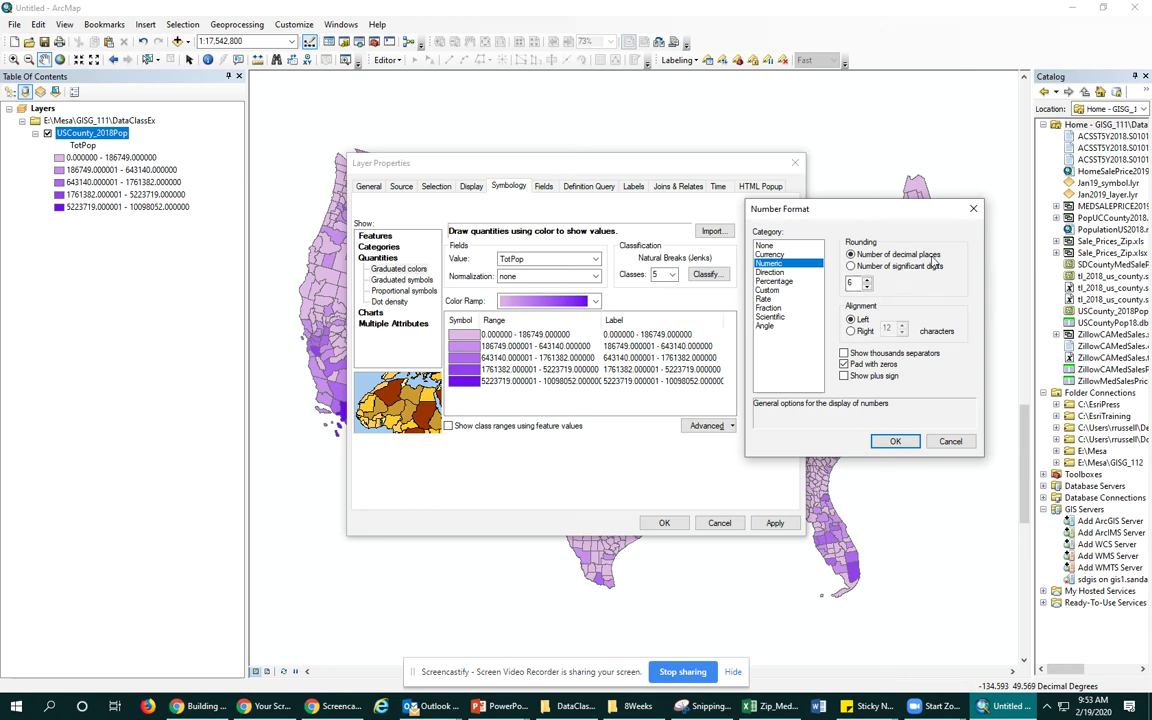
{"action": "double_click", "coordinate": [850, 283]}
{"action": "left_click", "coordinate": [889, 442]}
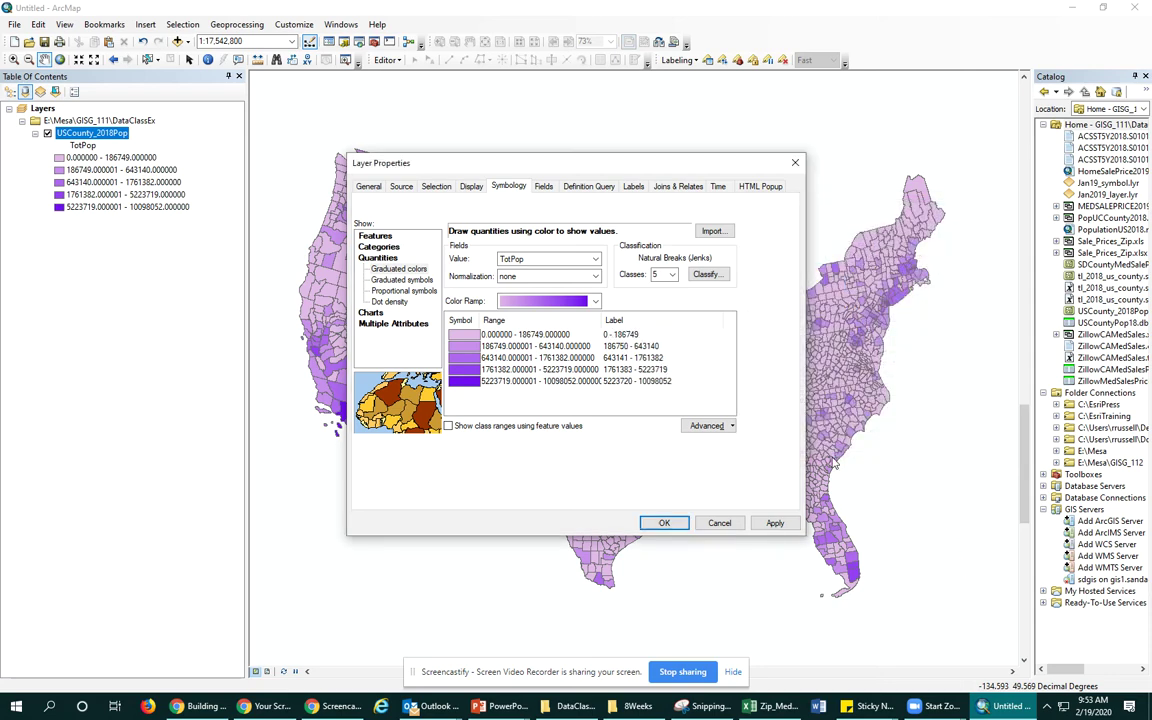
Turn on thousands separators in the TotPop label number format, then apply and close Layer Properties
{"action": "right_click", "coordinate": [636, 321]}
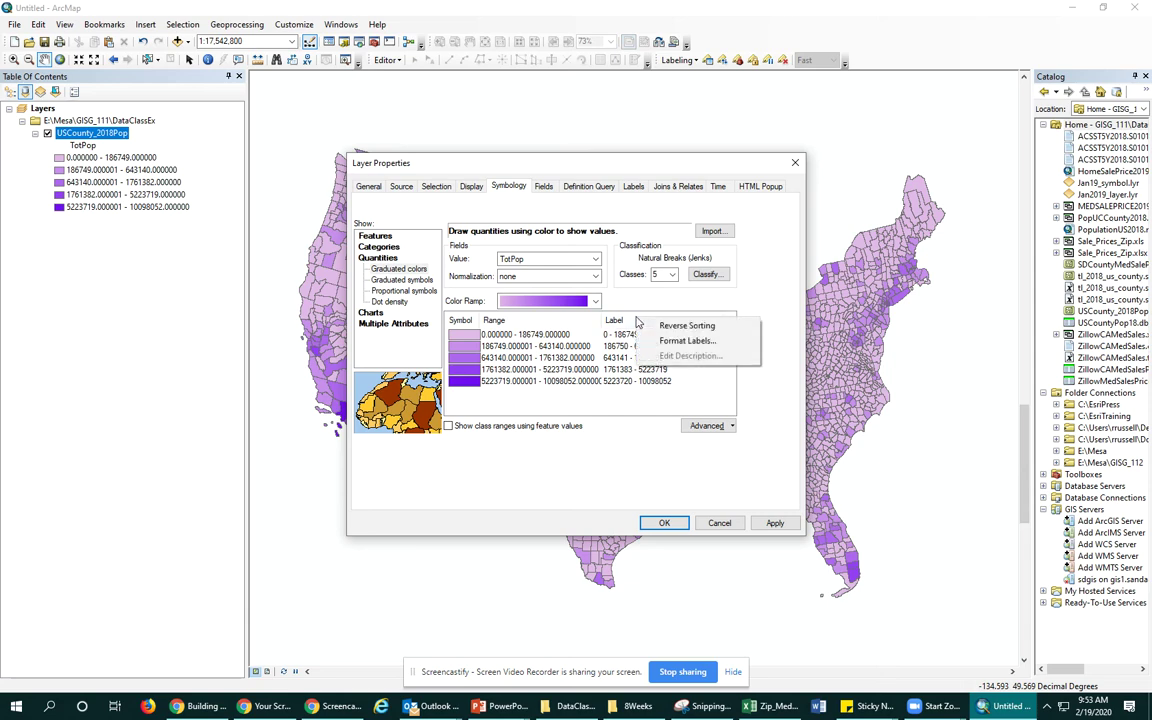
{"action": "left_click", "coordinate": [678, 343]}
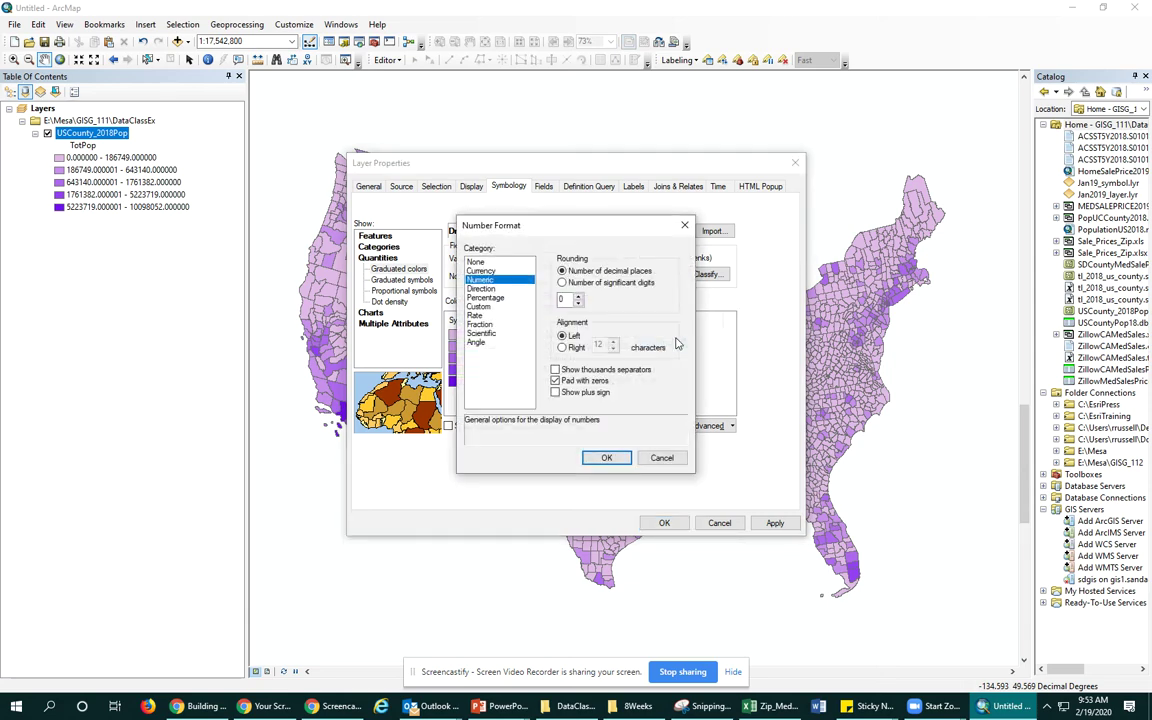
{"action": "left_click_drag", "start_coordinate": [655, 223], "coordinate": [903, 209]}
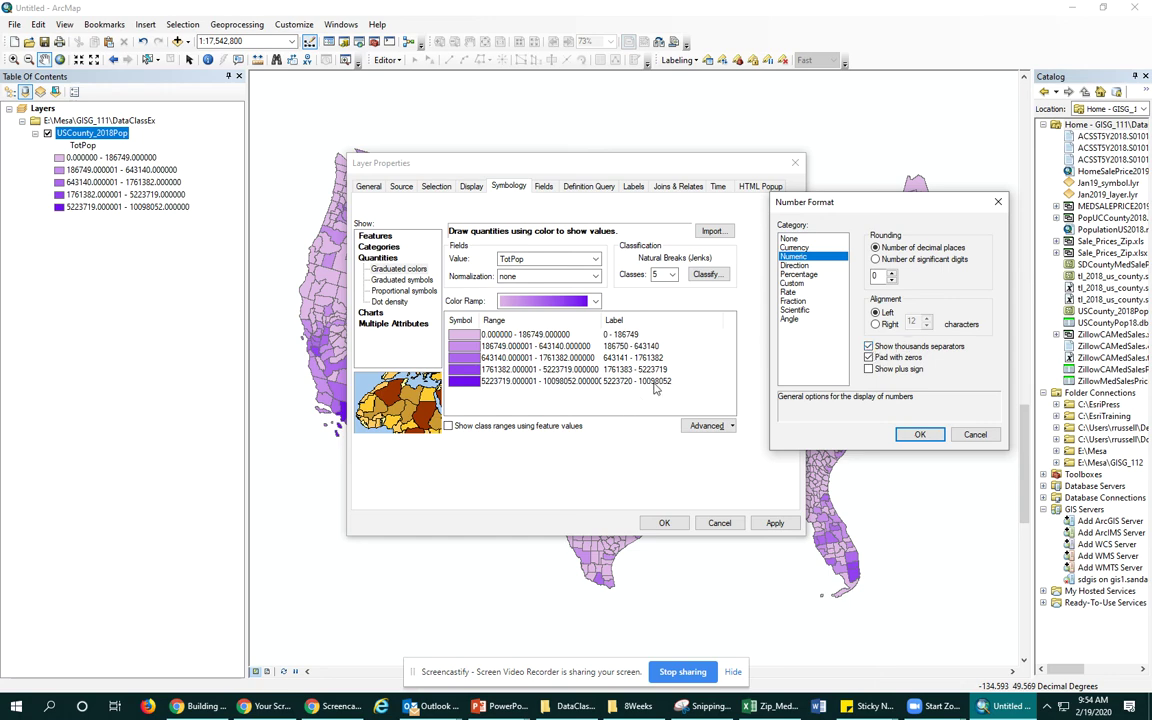
{"action": "left_click", "coordinate": [920, 434]}
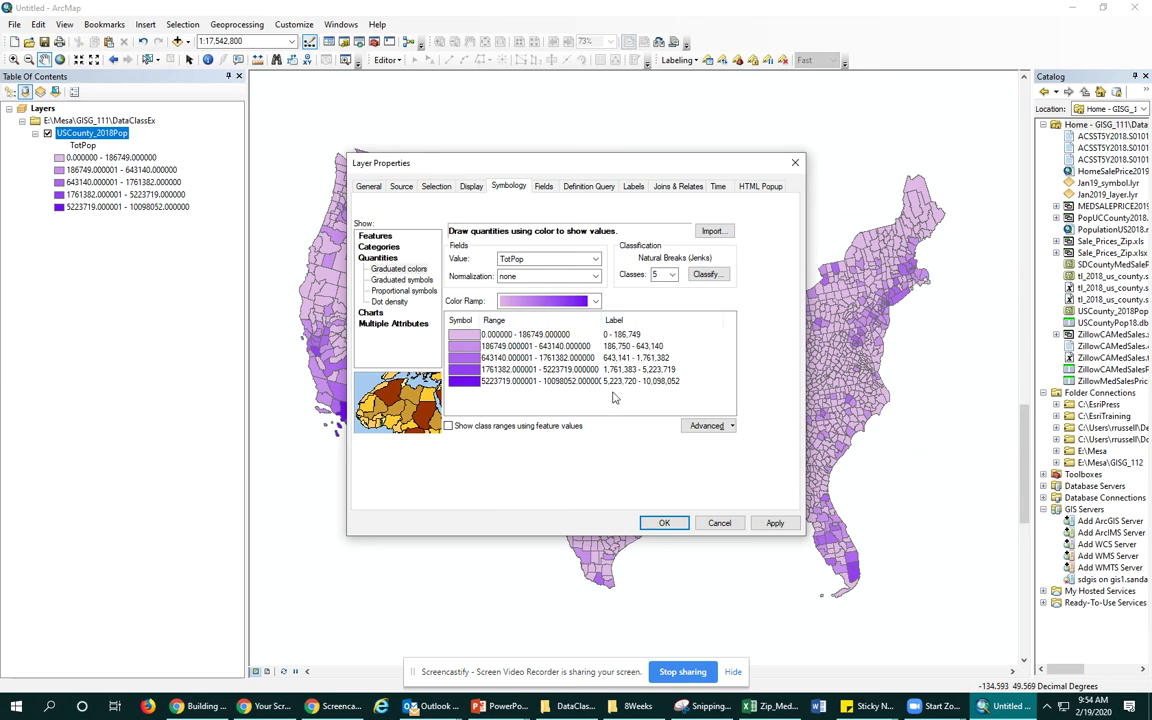
{"action": "left_click", "coordinate": [778, 523]}
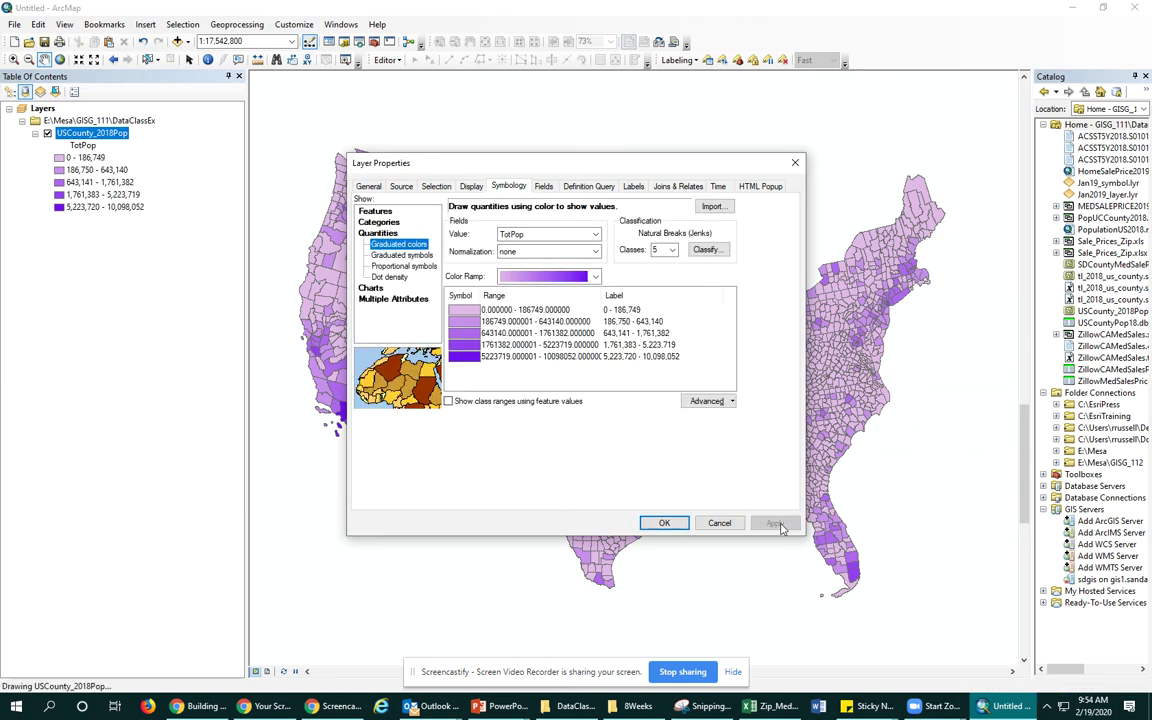
{"action": "left_click", "coordinate": [665, 523]}
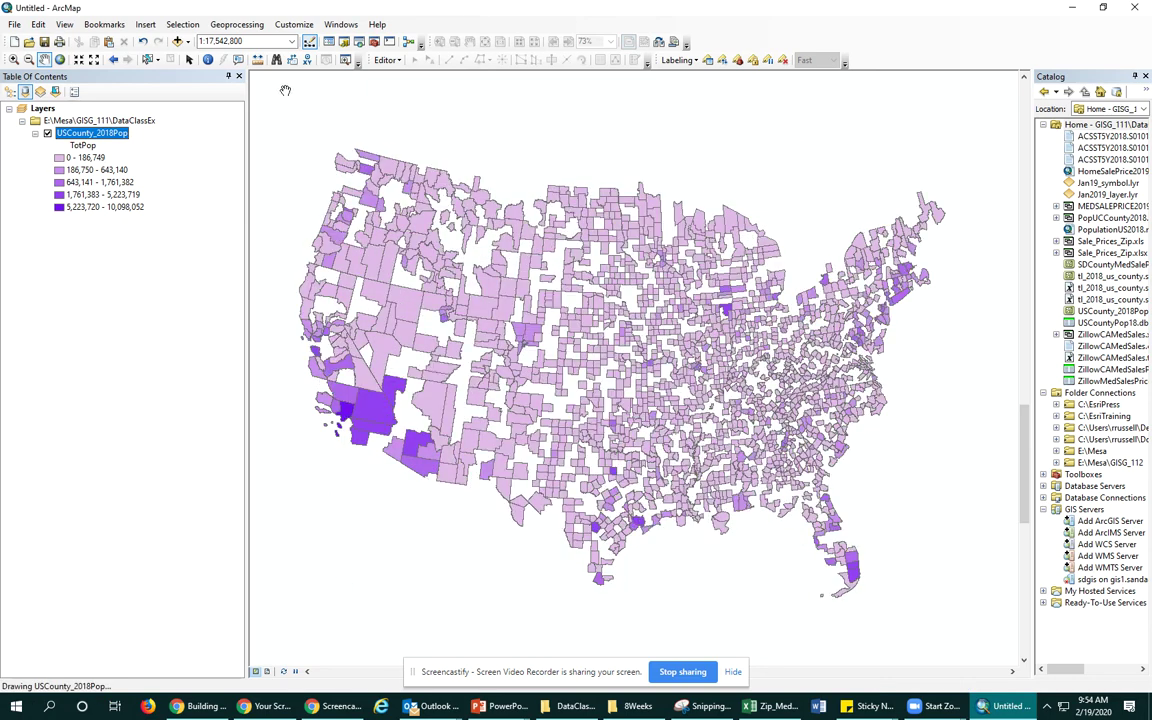
Return to Layout View and zoom on the legend showing ranges like '1,761,383 - 5,223,719'
{"action": "left_click", "coordinate": [268, 672]}
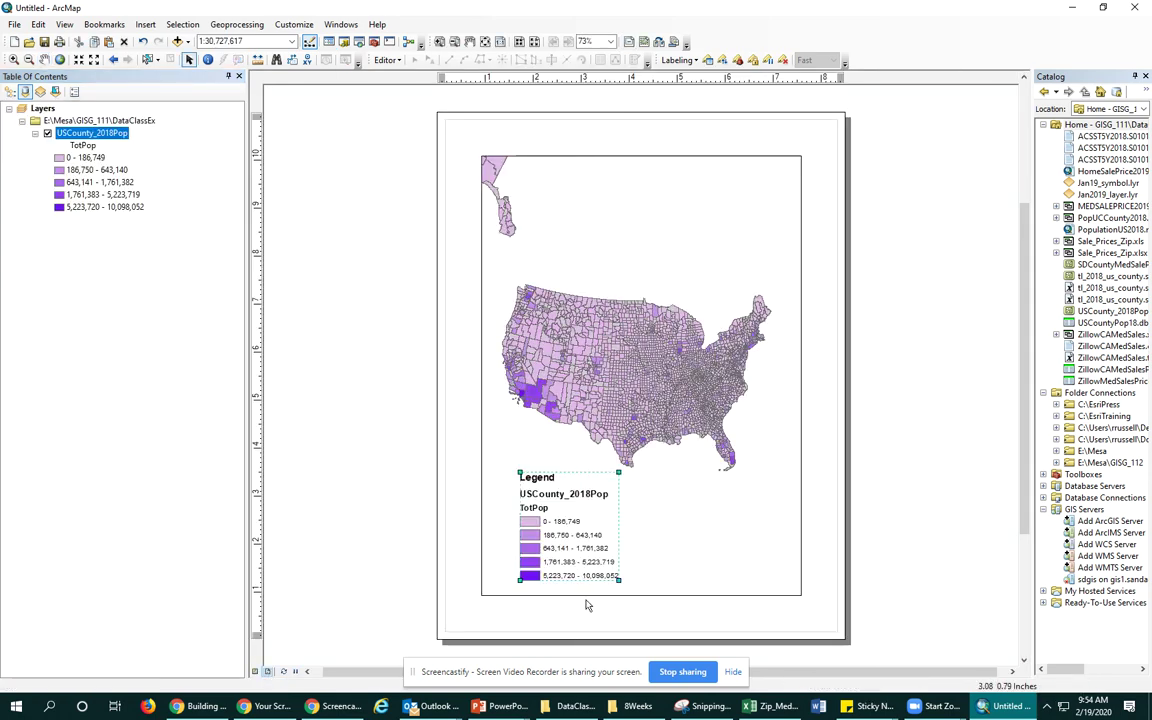
{"action": "scroll", "coordinate": [578, 563], "scroll_direction": "up", "scroll_amount": 1}
{"action": "scroll", "coordinate": [578, 563], "scroll_direction": "down", "scroll_amount": 4}
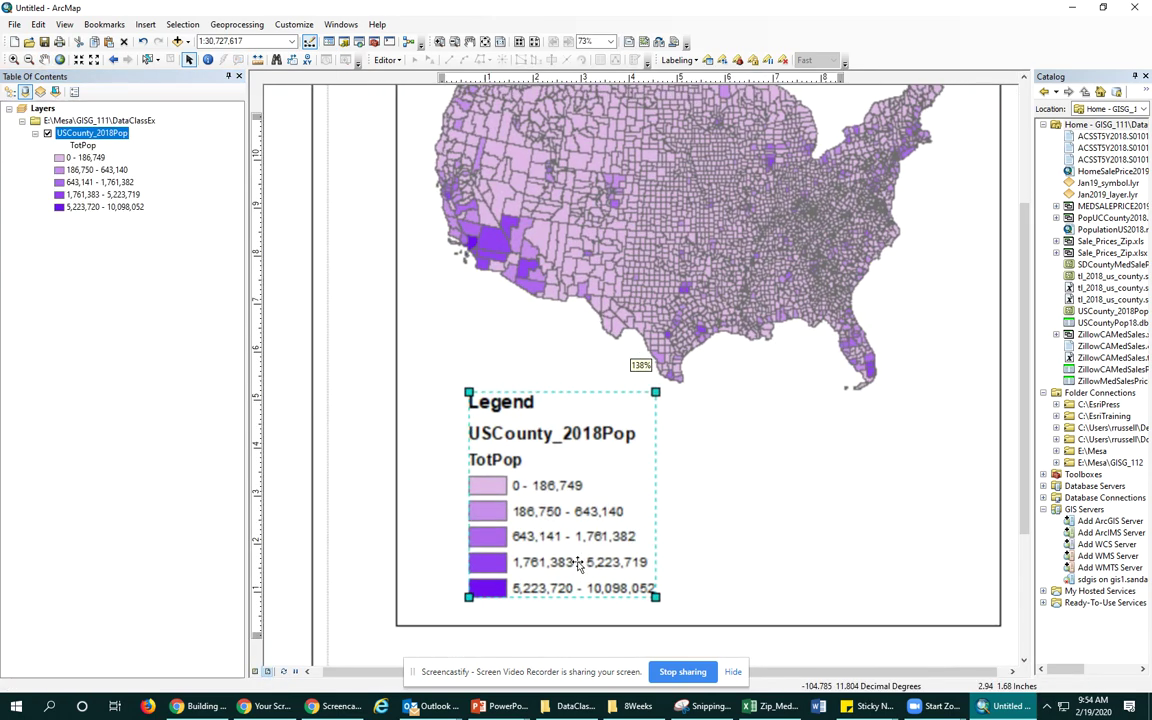